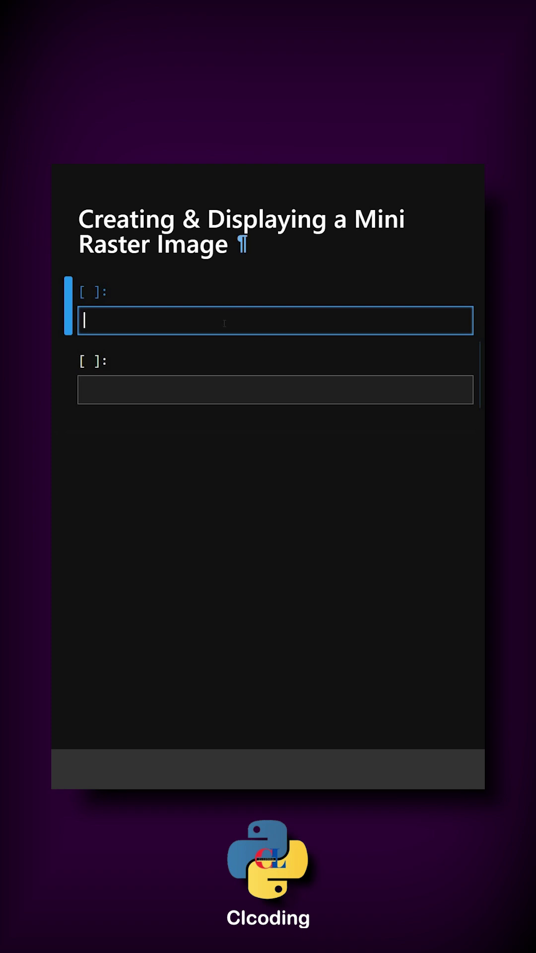
text(im)
text(port rea)
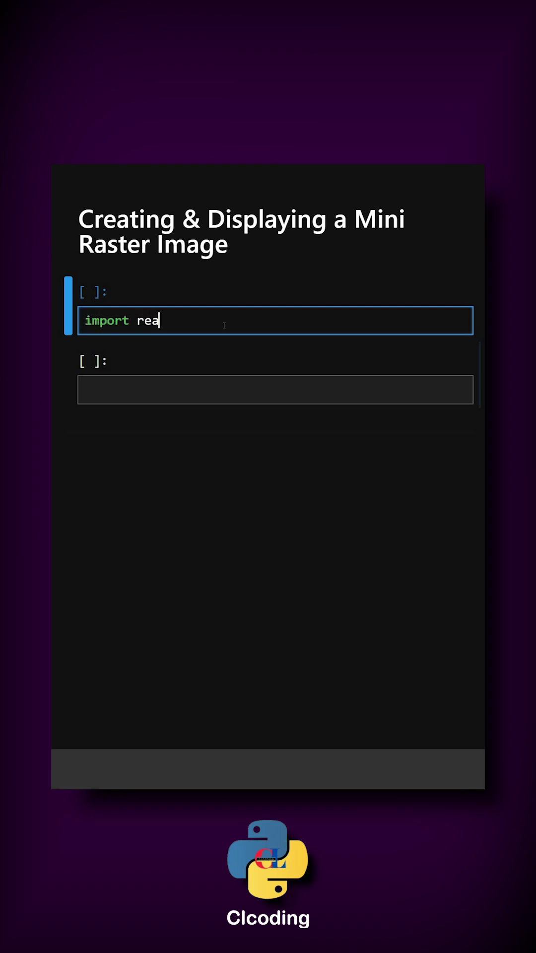
text(sterio)
Step: Import rasterio, numpy, matplotlib.pyplot and warnings, and add warnings.filterwarnings("ignore")
key(Return)
text(import numpy as np import matplotlib.pyplot as plt)
key(Return)
text(import )
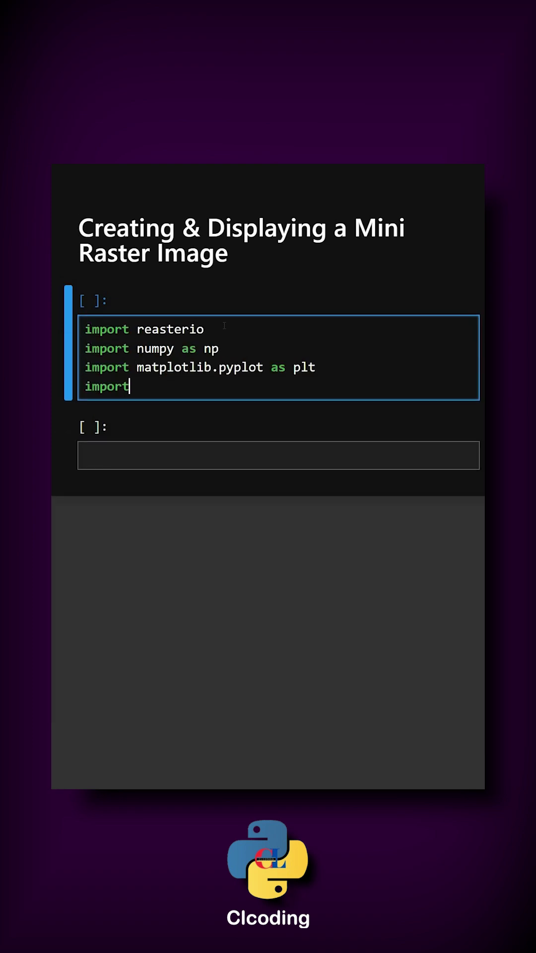
text(warn)
text(ngsa)
key(BackSpace)
key(BackSpace)
key(BackSpace)
key(BackSpace)
text(ing)
text(s)
key(Return)
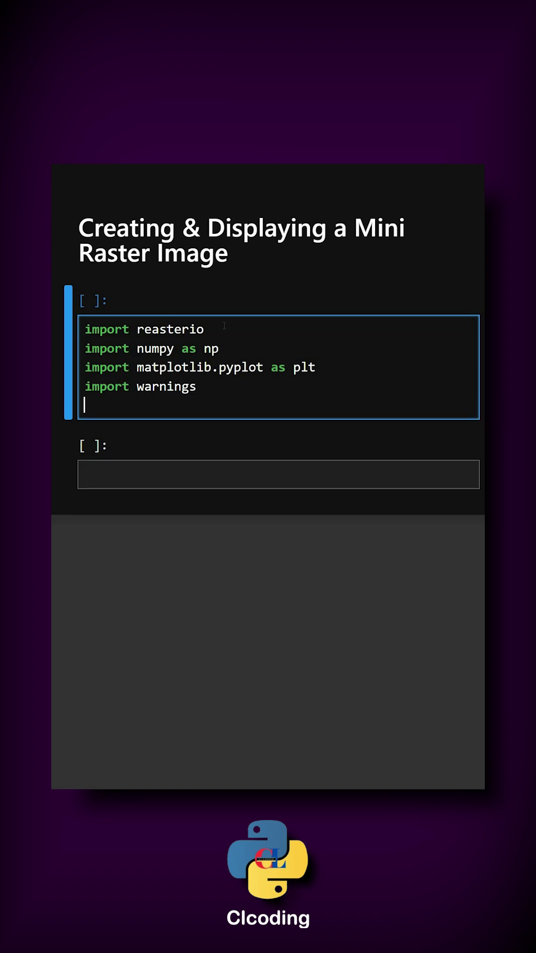
text(warnings.filte)
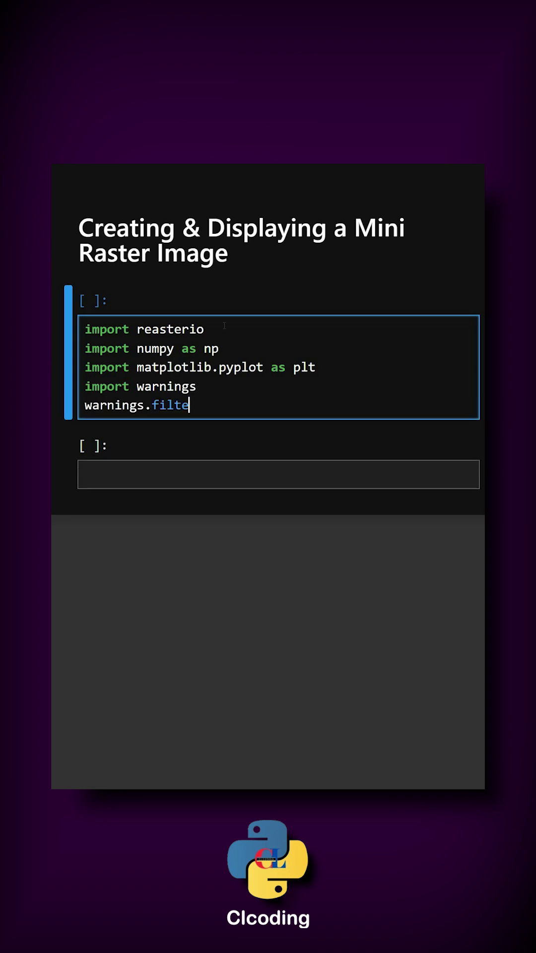
text(rwarnings("ignore"))
key(Return)
text(data)
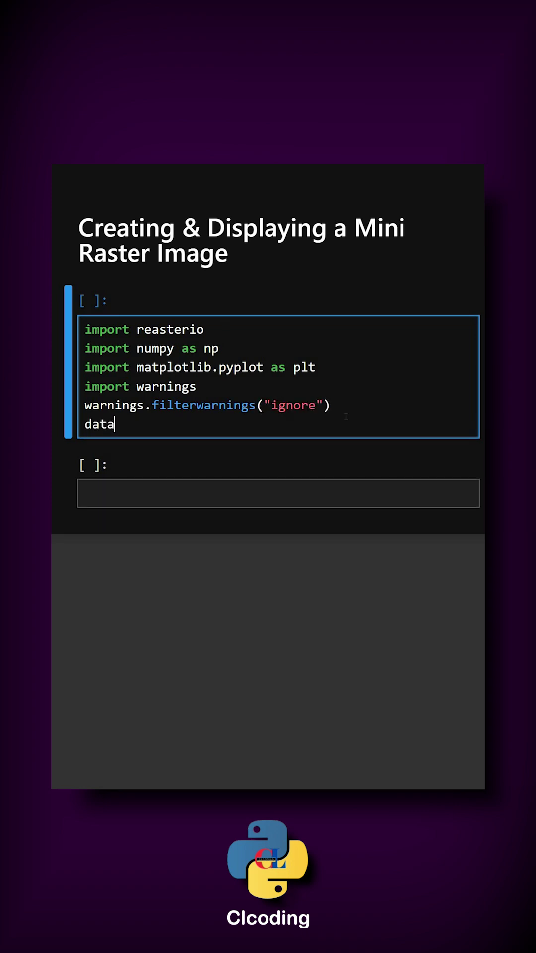
text(=np.random.randit(0,255,)
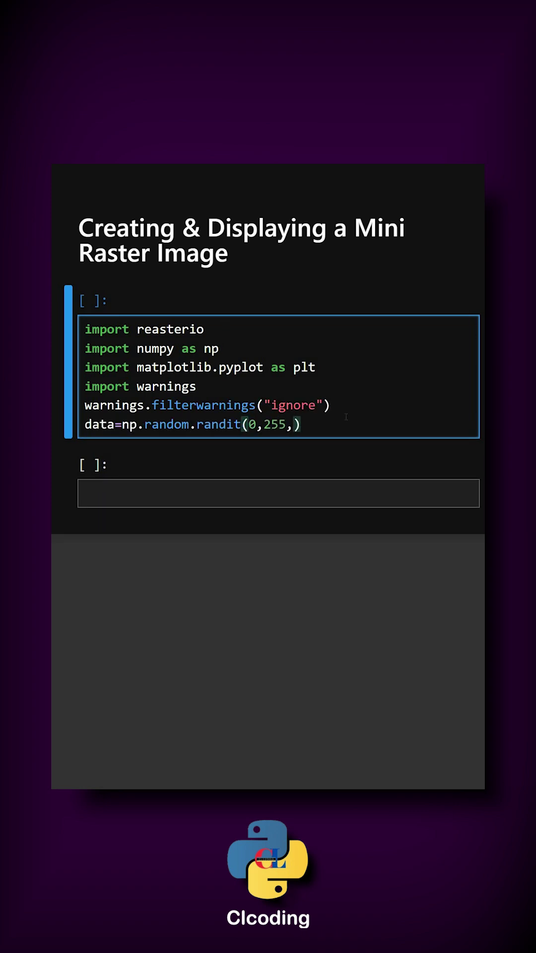
text((10,10)).astype("uin8"))
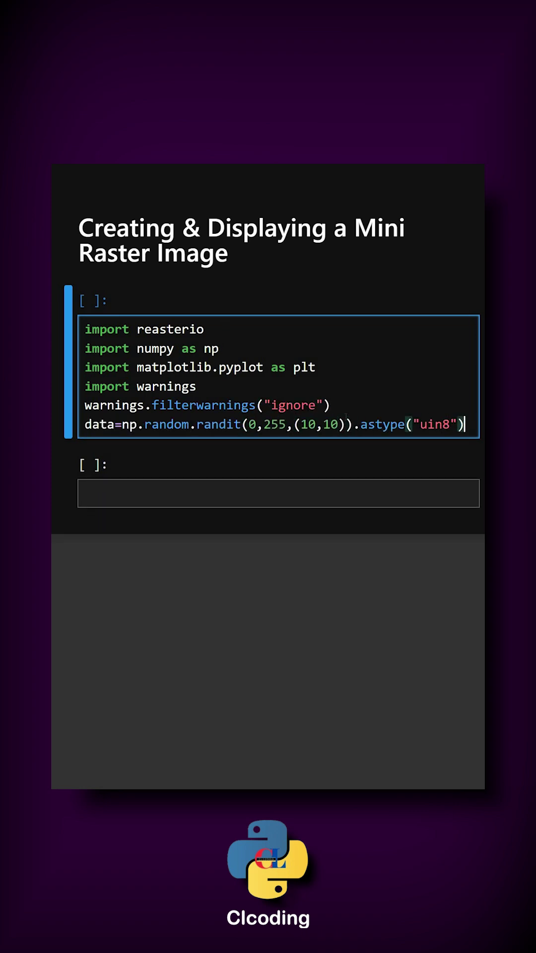
Step: Define data as np.random.randint(0,255,(10,10)).astype("uint8")
key(Return)
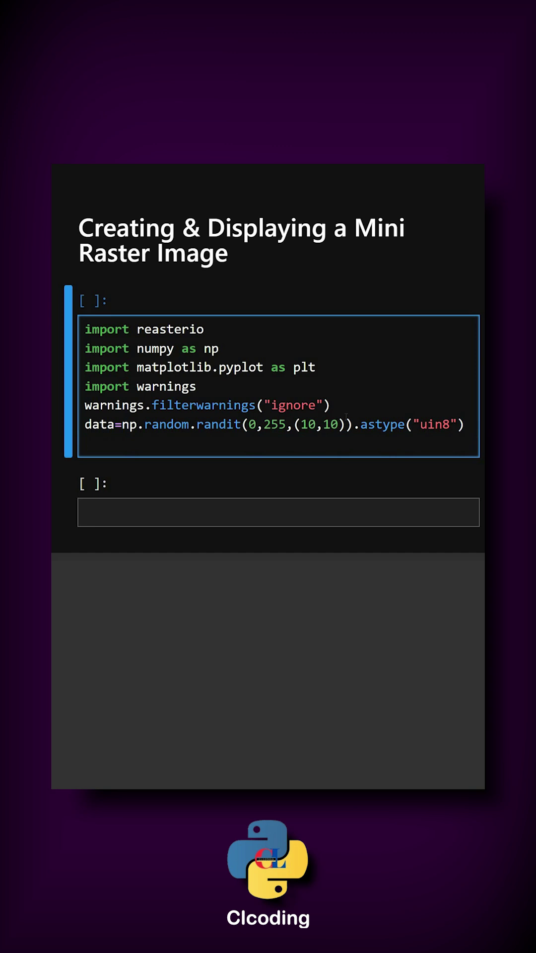
text(with rasterio.open()
Step: Open "dummy.tif" for writing as a 10×10 single-band uint8 GTiff and call dst.write(data,1)
key(Return)
text("dummy)
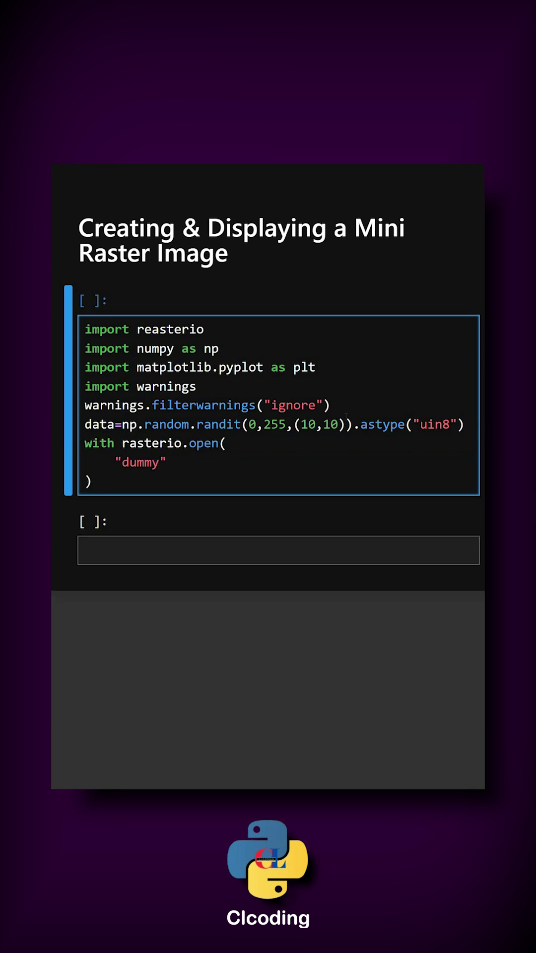
text(.tif","w" , driver="GT"iff"), hroght)
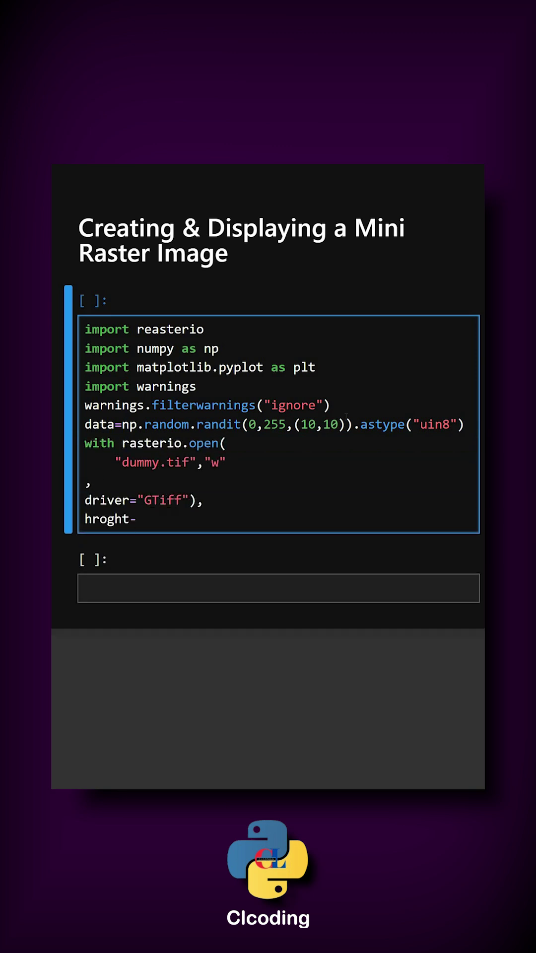
text(1)
text(height=10)
key(Return)
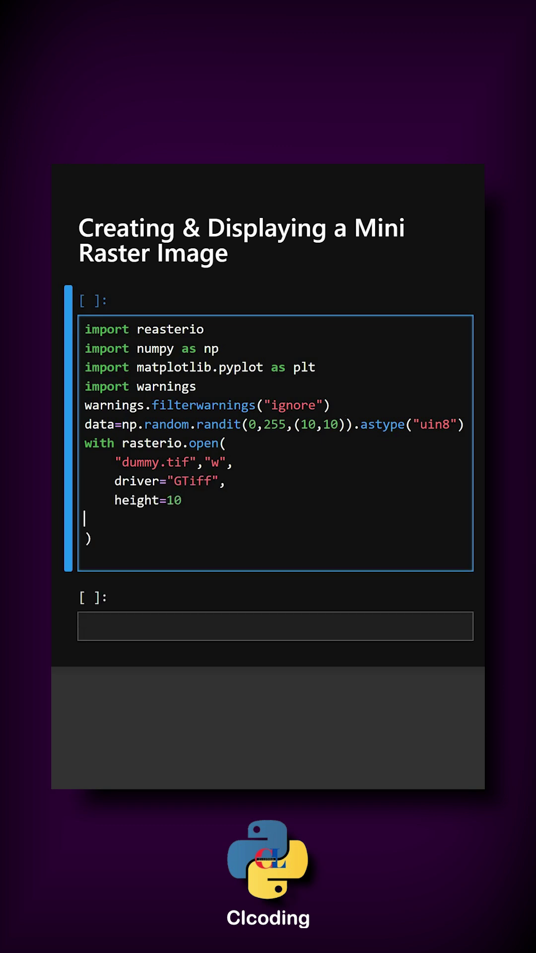
text(,)
key(Return)
text(wid)
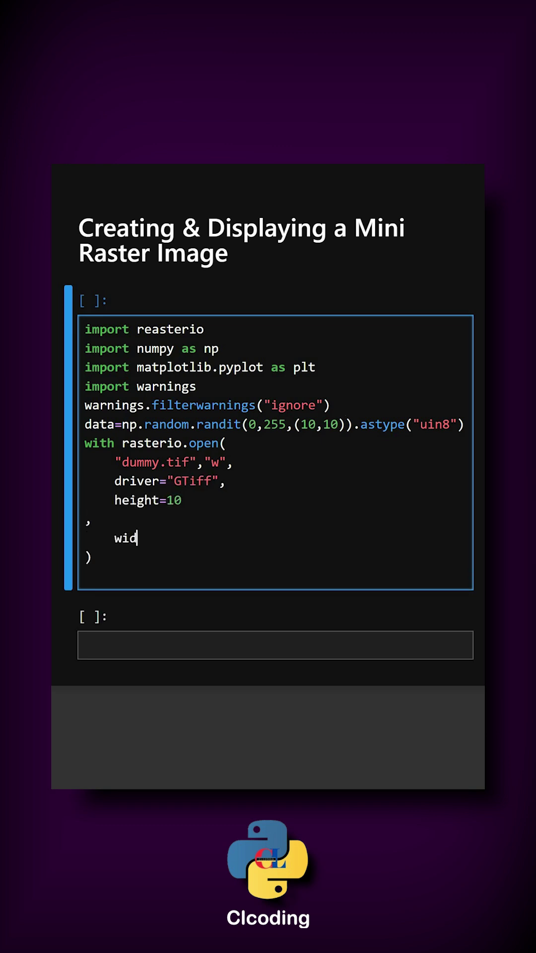
text(th=10)
key(Down)
key(Up)
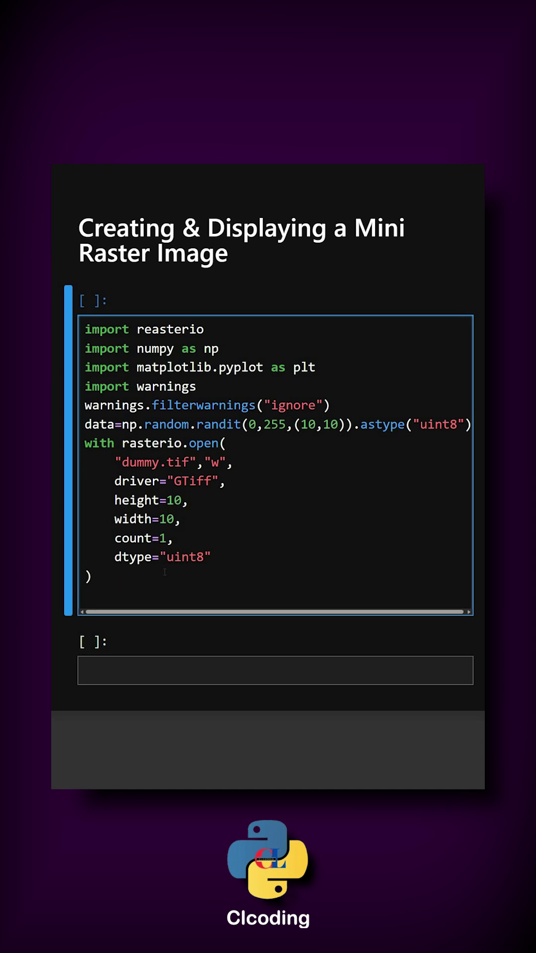
text(as dst:)
key(Return)
text(dst.write(data)
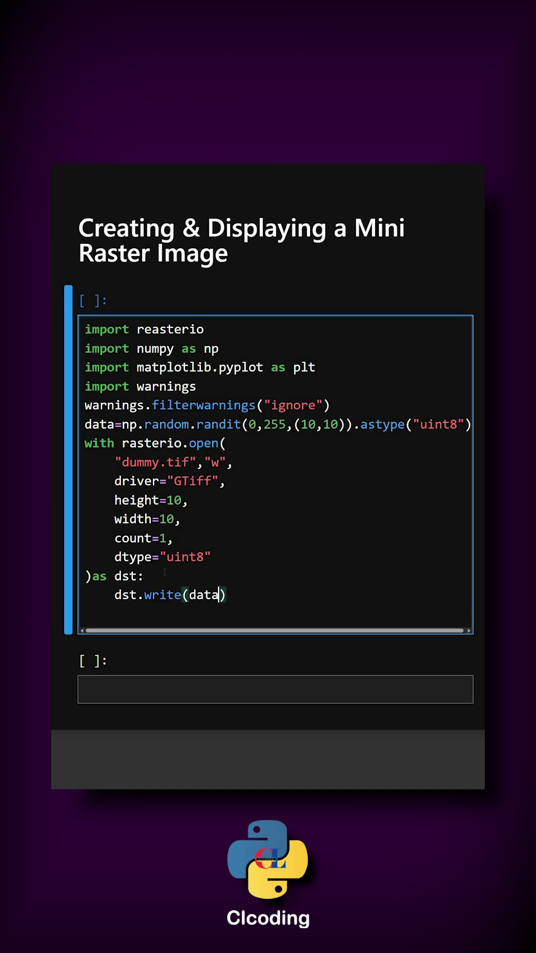
text(,1)
key(End)
key(Return)
Step: Add a rasterio.open block that reads dummy.tif's band into img
key(BackSpace)
text(w)
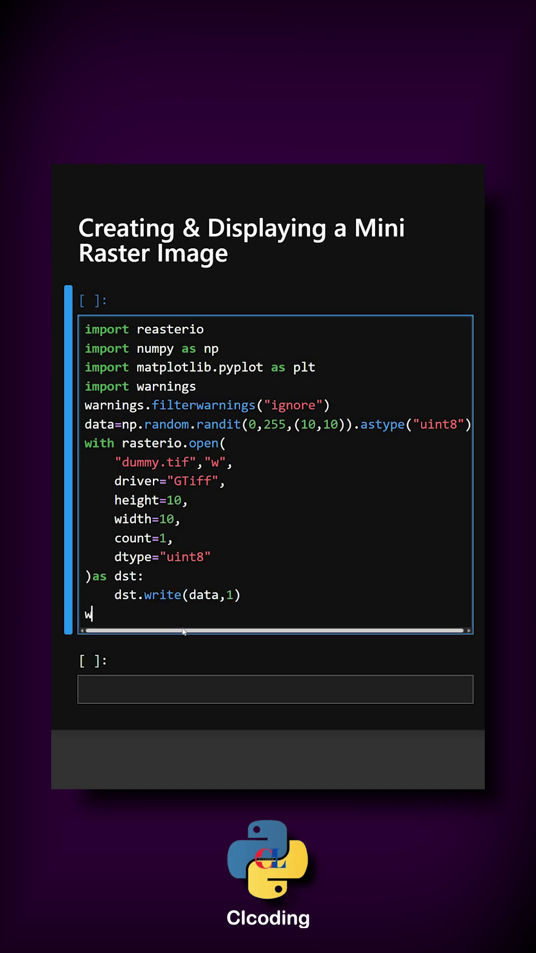
text(ith raste)
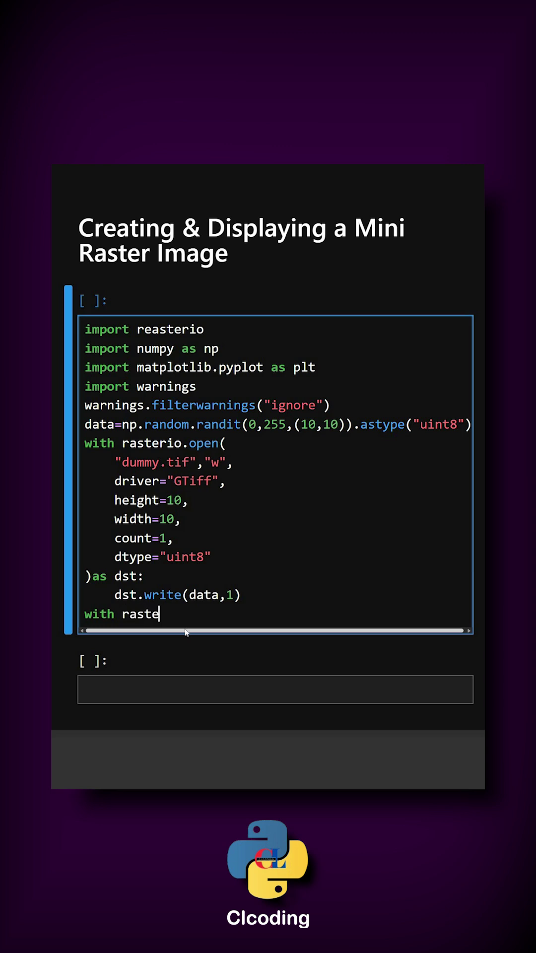
text(rio.open("dummy.tif")as src:)
key(Return)
text(img=src.read(1))
key(Return)
Step: Plot img in gray titled 'Mini raster image' with plt.colorbar() and plt.show()
key(BackSpace)
text(plt.iamshow())
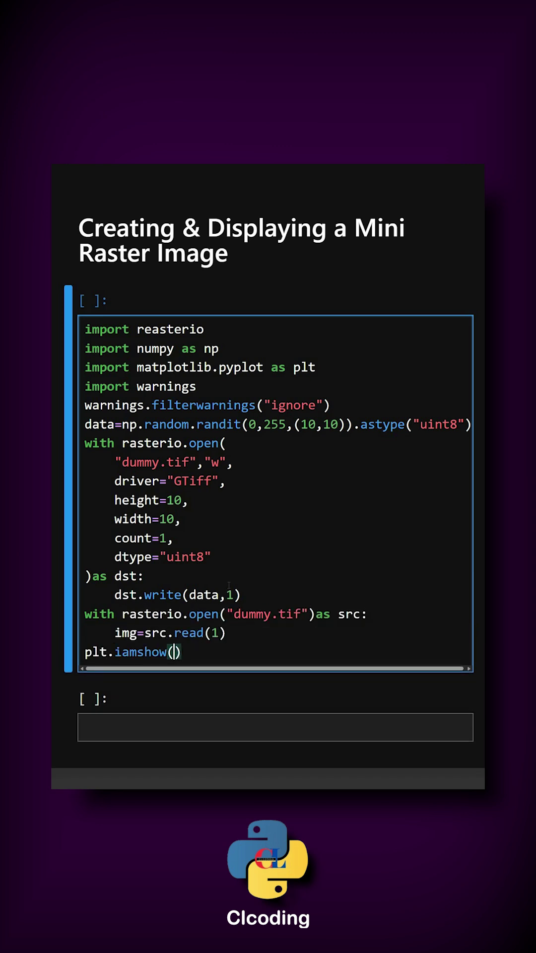
text(img,cmap="gray"))
key(Return)
text(plt.title("Mini raster image"))
key(Return)
text(pt)
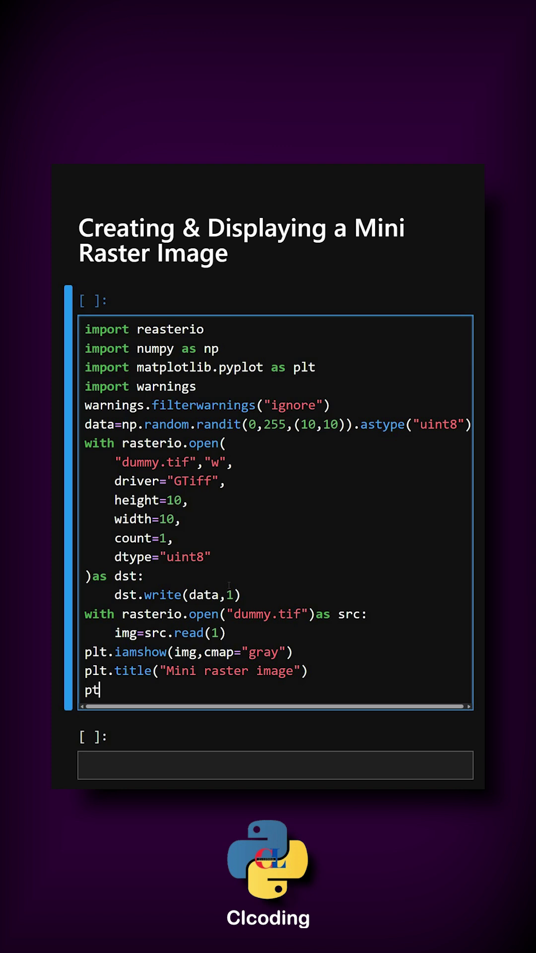
key(BackSpace)
text(lt.colorbar())
key(Return)
text(plt)
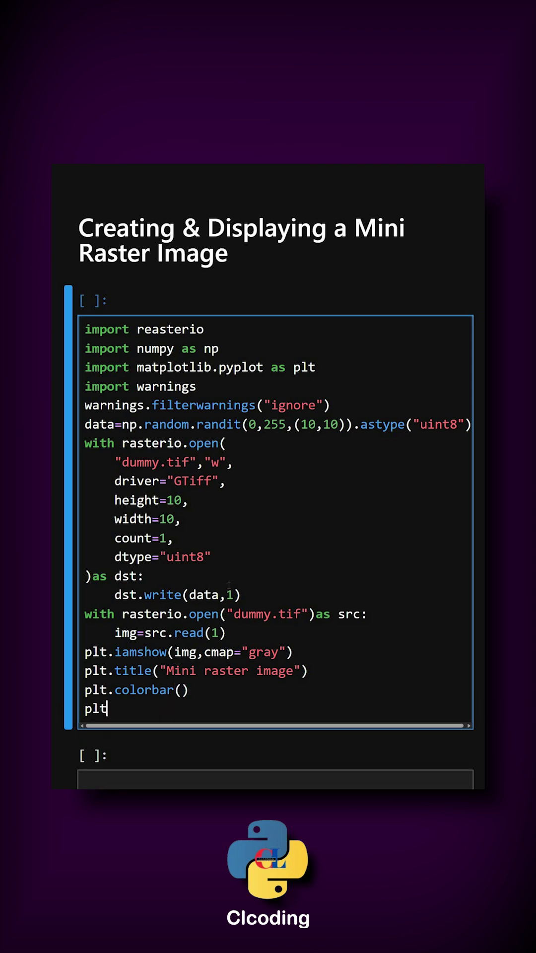
text(.show())
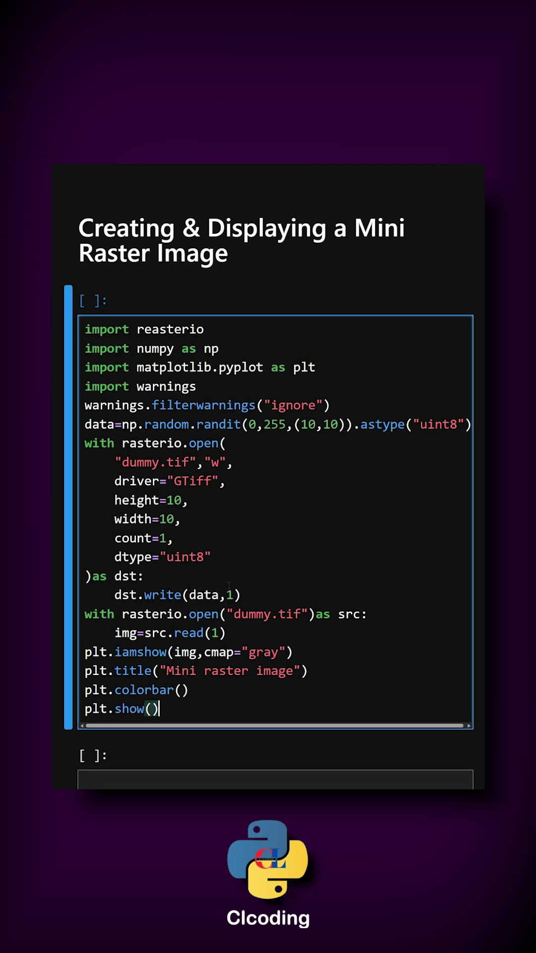
Step: Execute the cell with Shift+Enter to render the grayscale raster plot
key(shift+Return)
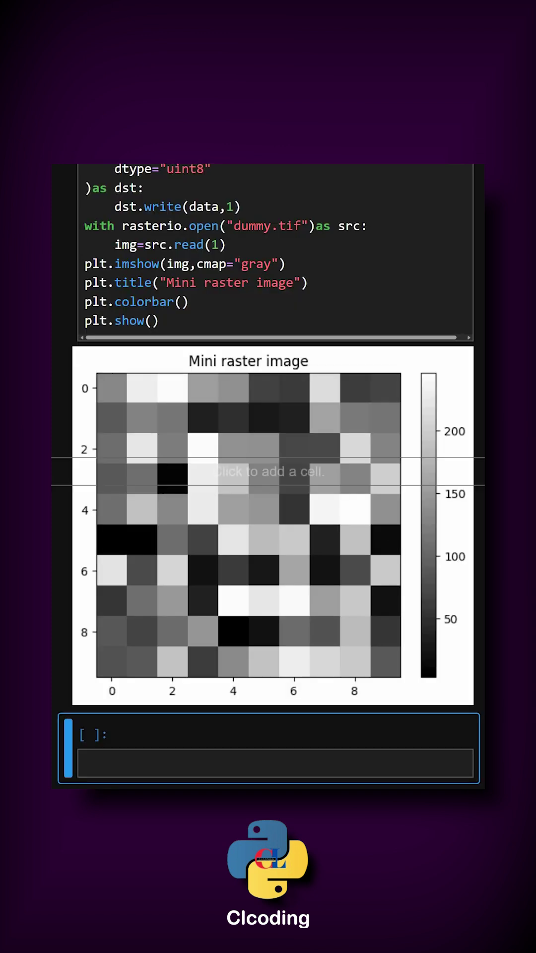